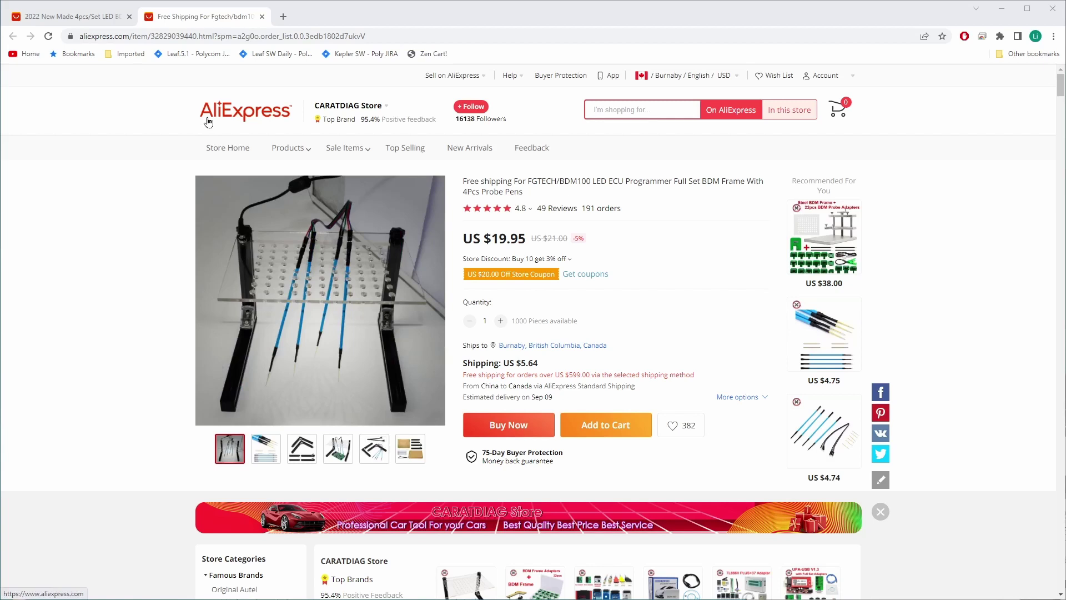
# Step: Return to the AliExpress '2022 New Made 4pcs/Set LED BDM Frame Probe Pens' listing tab
pyautogui.click(95, 17)
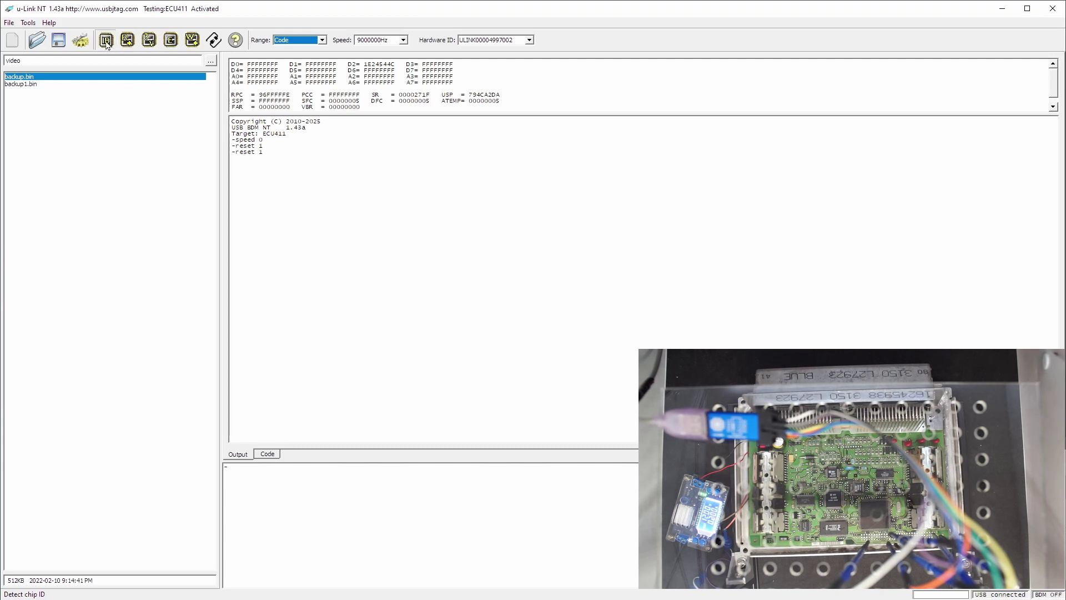
# Step: Detect the AB28F400B5-B chip, verify its contents, and erase it
pyautogui.click(107, 40)
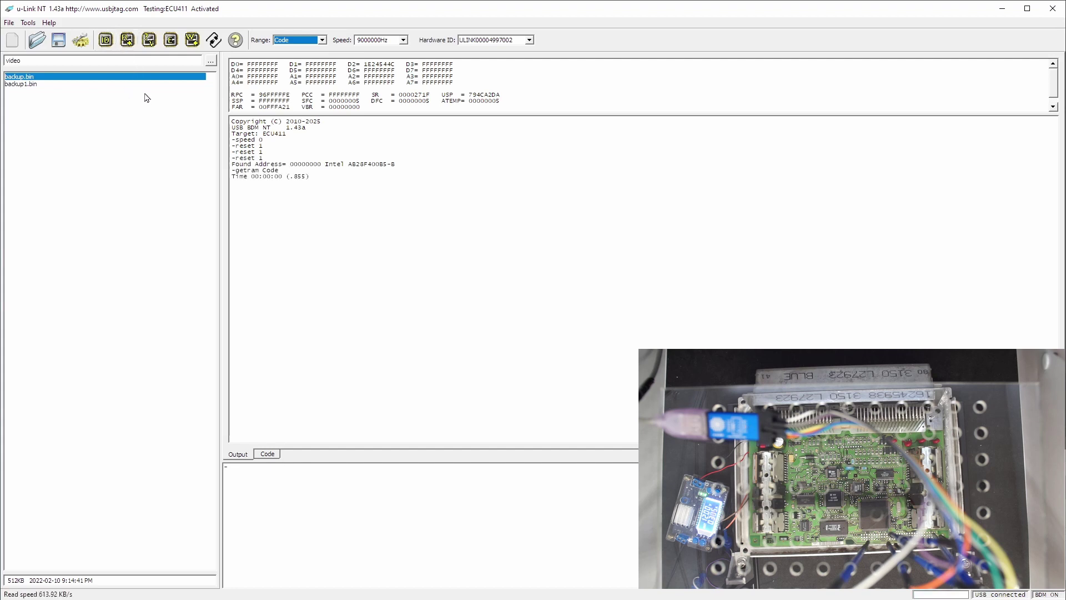
pyautogui.click(150, 40)
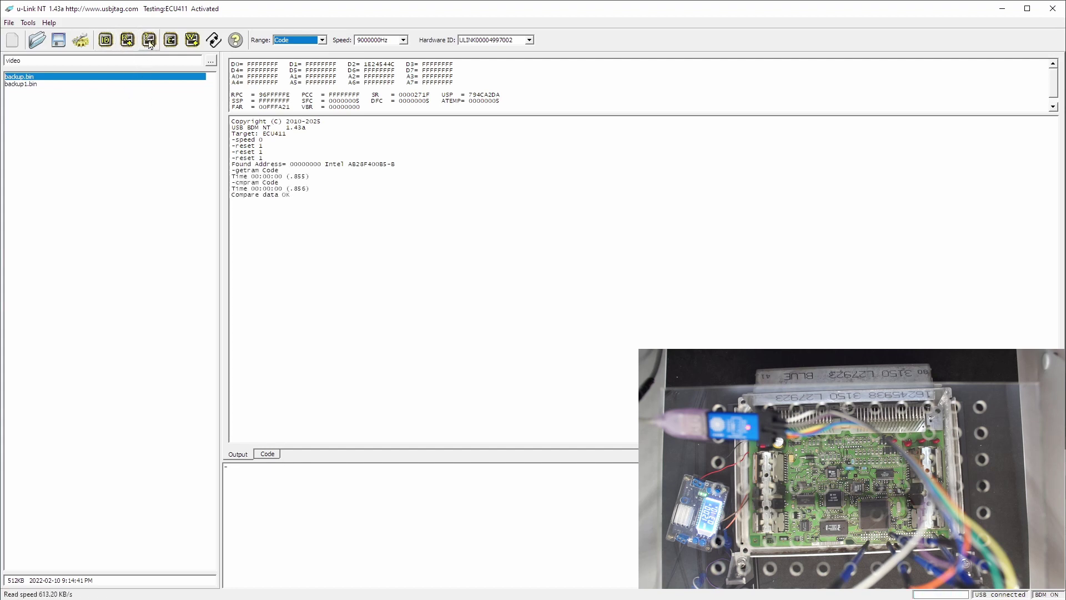
pyautogui.click(149, 40)
pyautogui.click(506, 316)
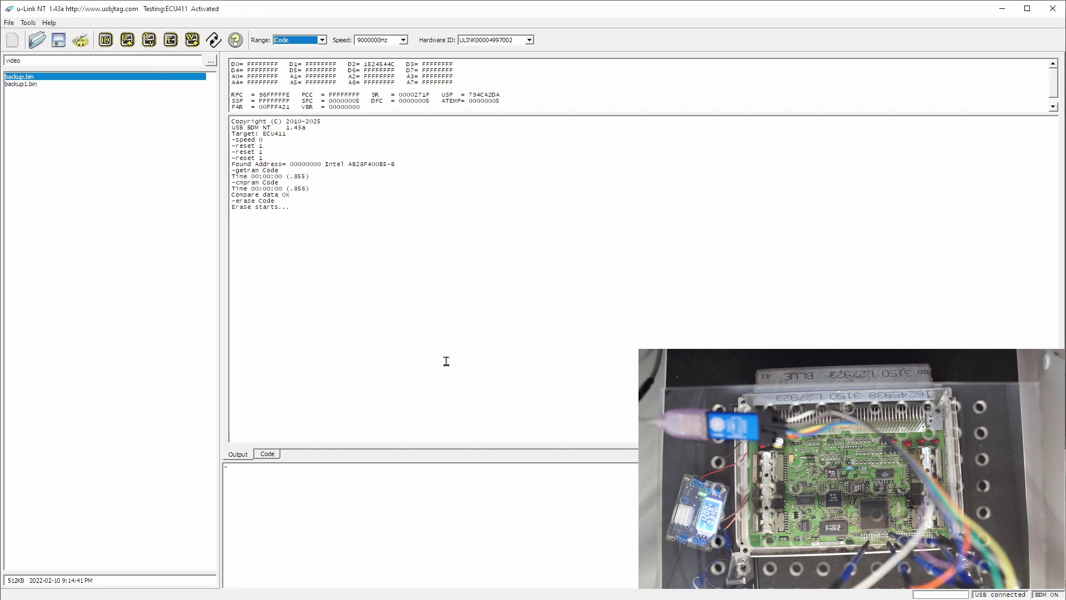
# Step: Fill the Code view memory buffer with its initial value using Init
pyautogui.click(268, 454)
pyautogui.click(240, 454)
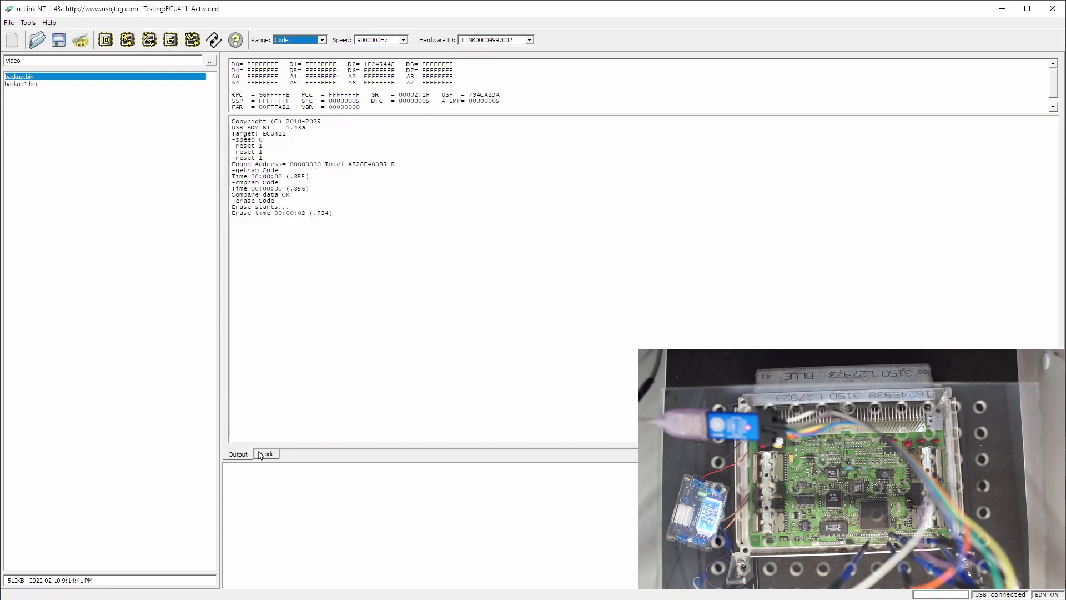
pyautogui.click(268, 455)
pyautogui.rightClick(317, 374)
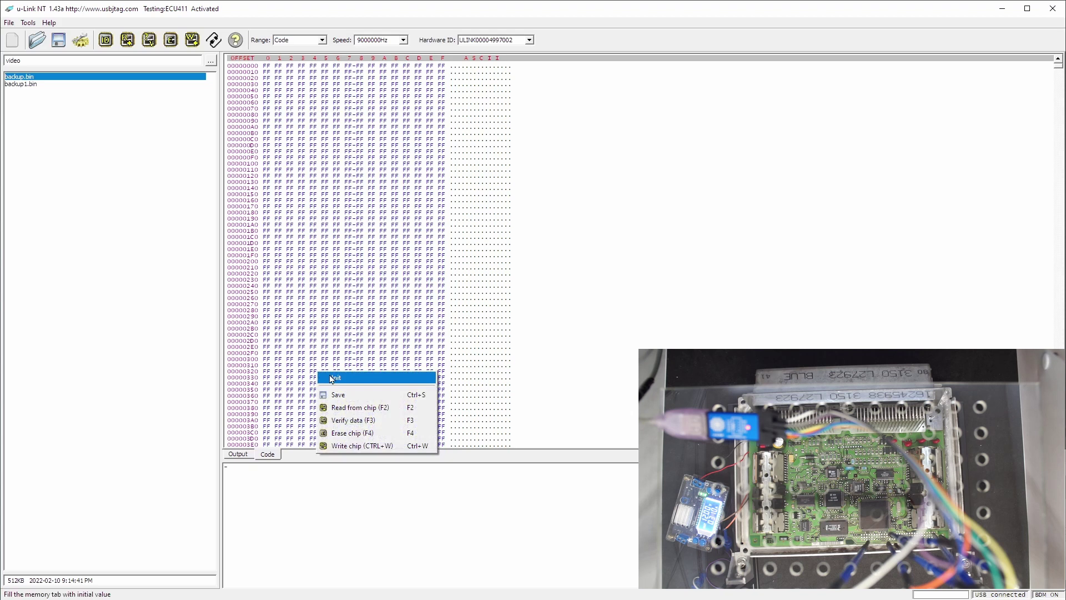
pyautogui.click(332, 378)
# Step: Check the erased chip against the blank buffer, then load backup.bin
pyautogui.click(240, 455)
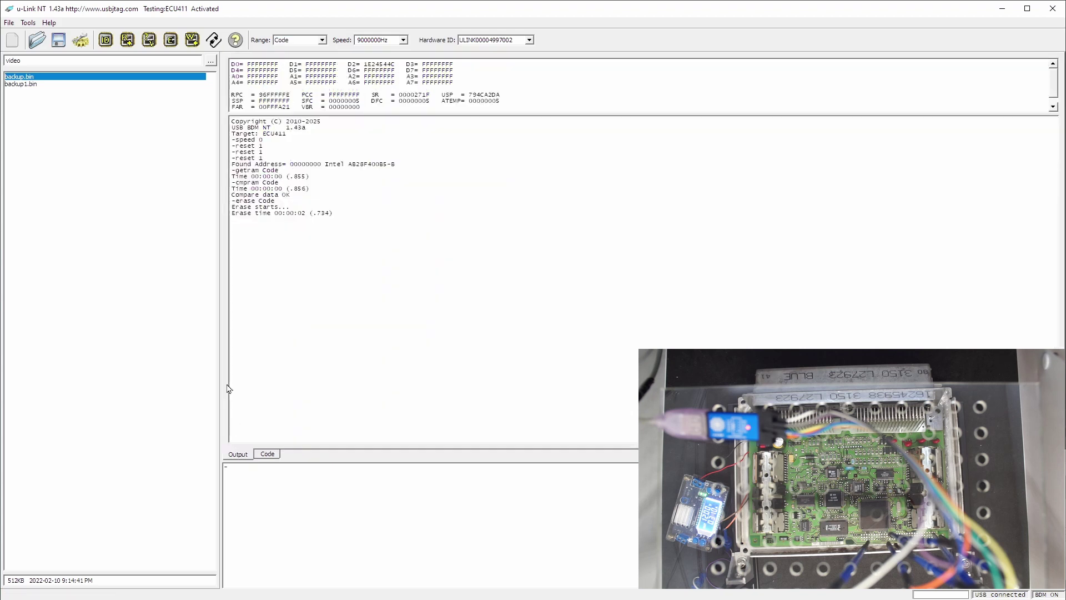
pyautogui.click(149, 41)
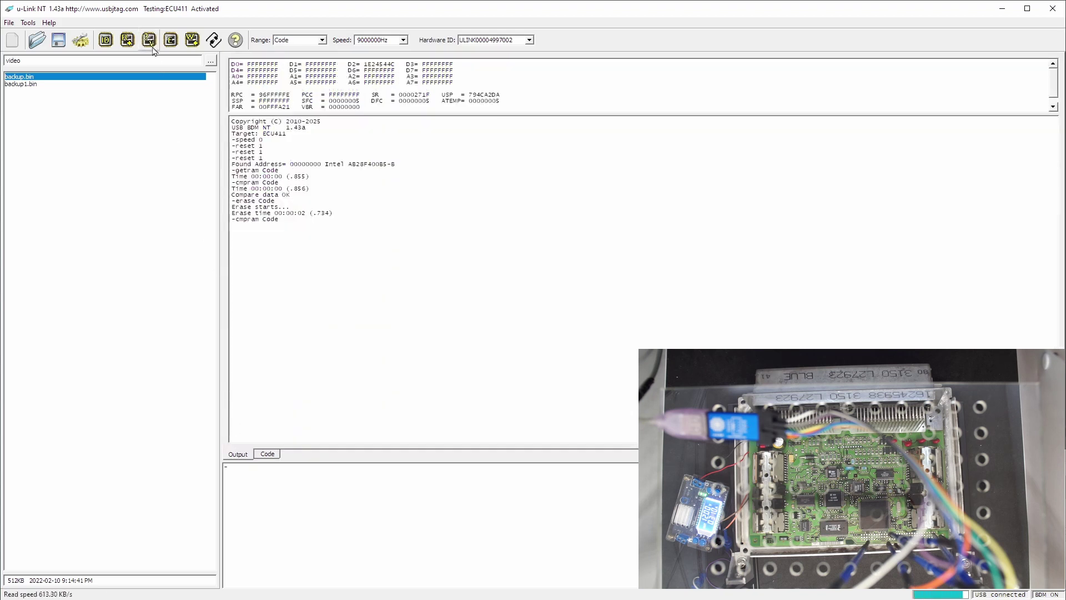
pyautogui.doubleClick(99, 79)
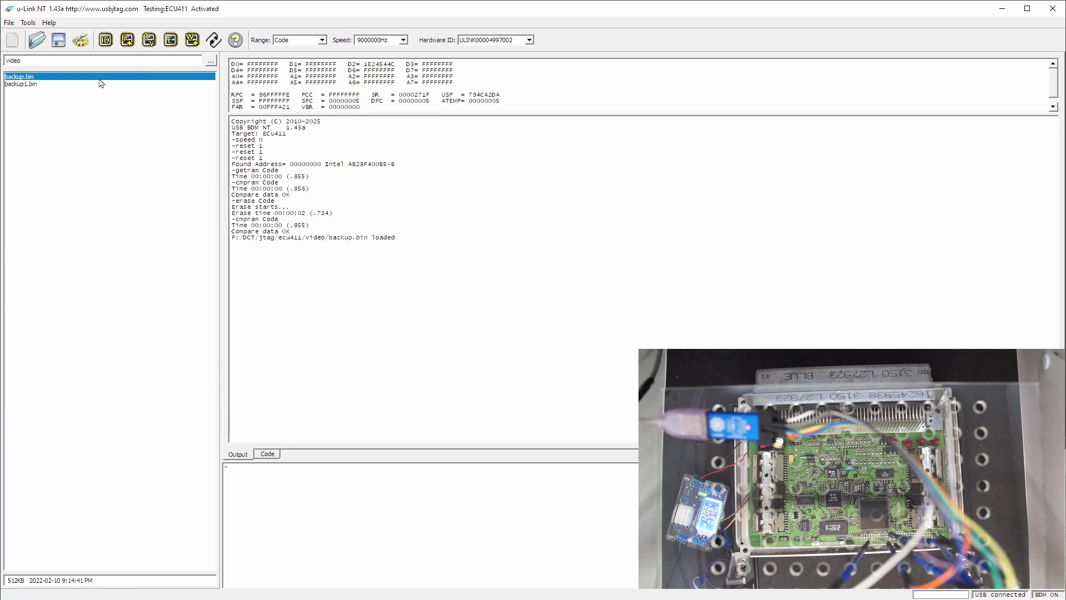
# Step: Program backup.bin onto the ECU411 flash and compare, getting program pass and Compare data OK
pyautogui.click(268, 454)
pyautogui.click(236, 454)
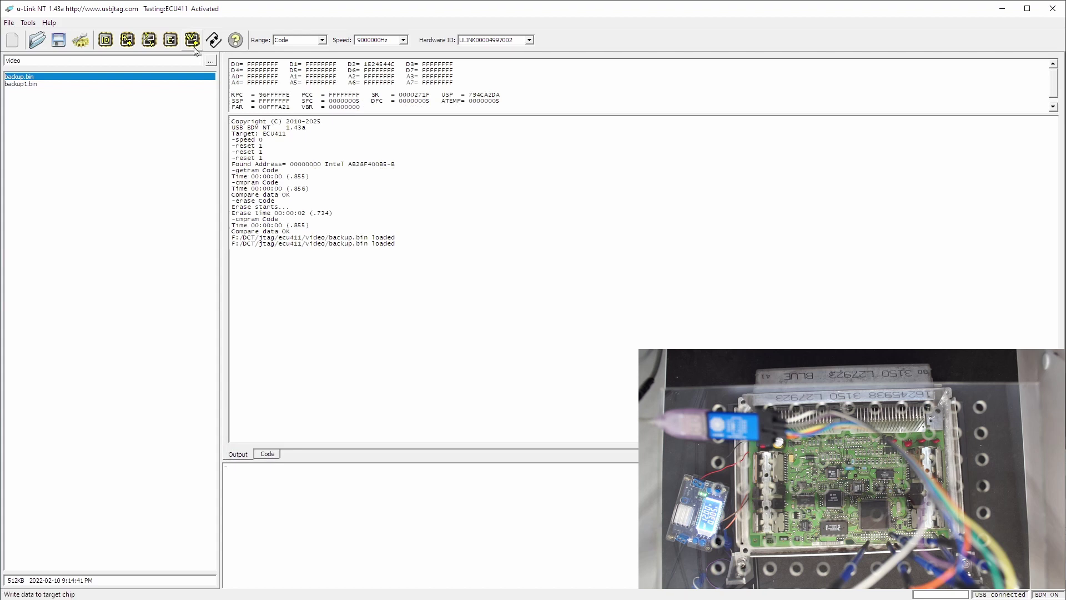
pyautogui.click(192, 40)
pyautogui.click(512, 314)
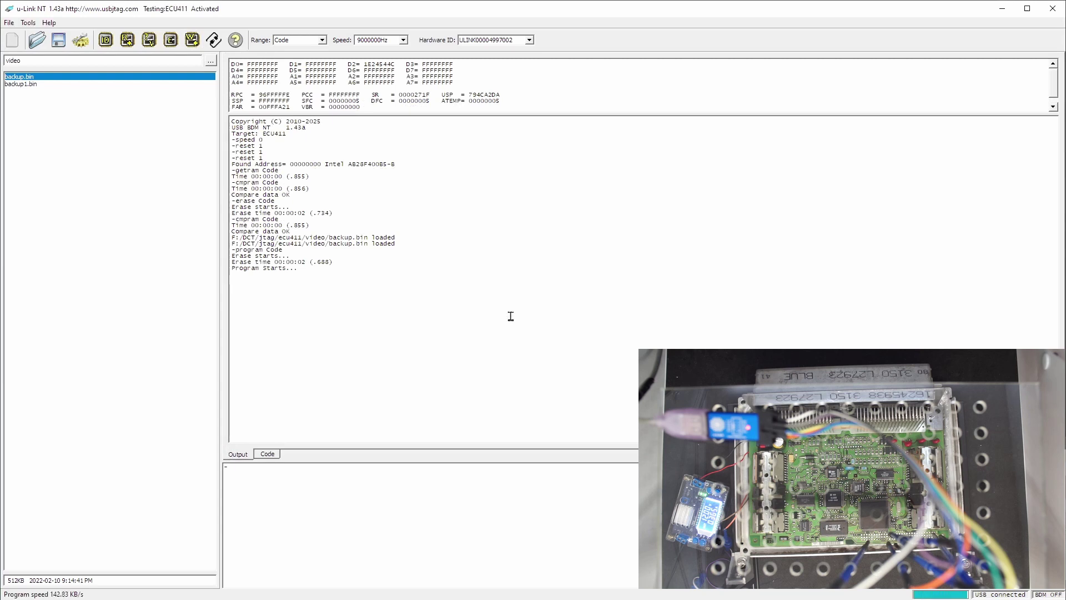
pyautogui.click(148, 40)
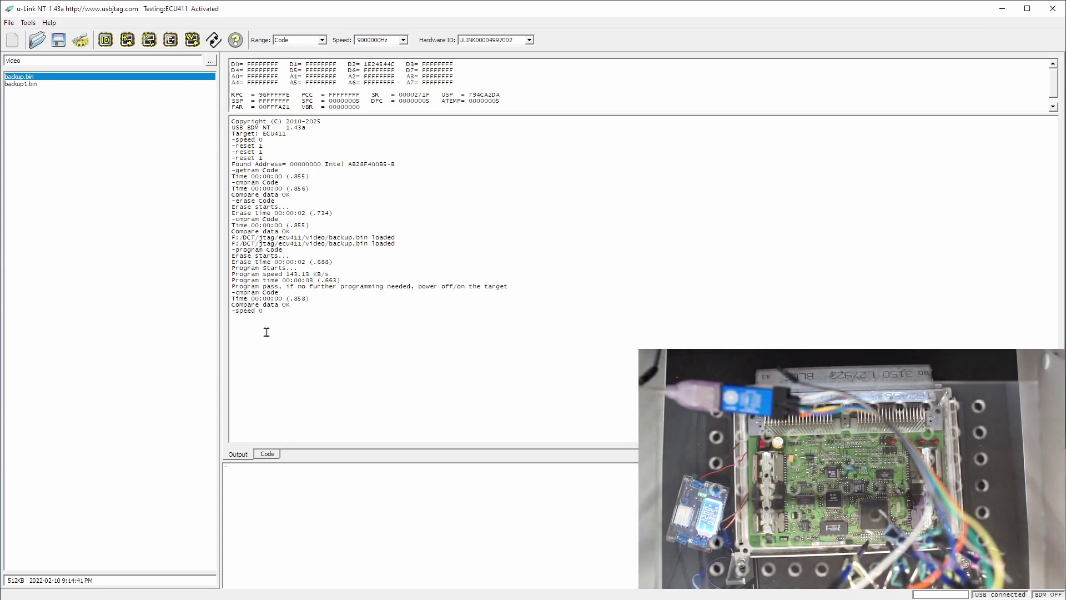
# Step: Run chip ID detection twice; both attempts report an unknown flash type
pyautogui.click(107, 40)
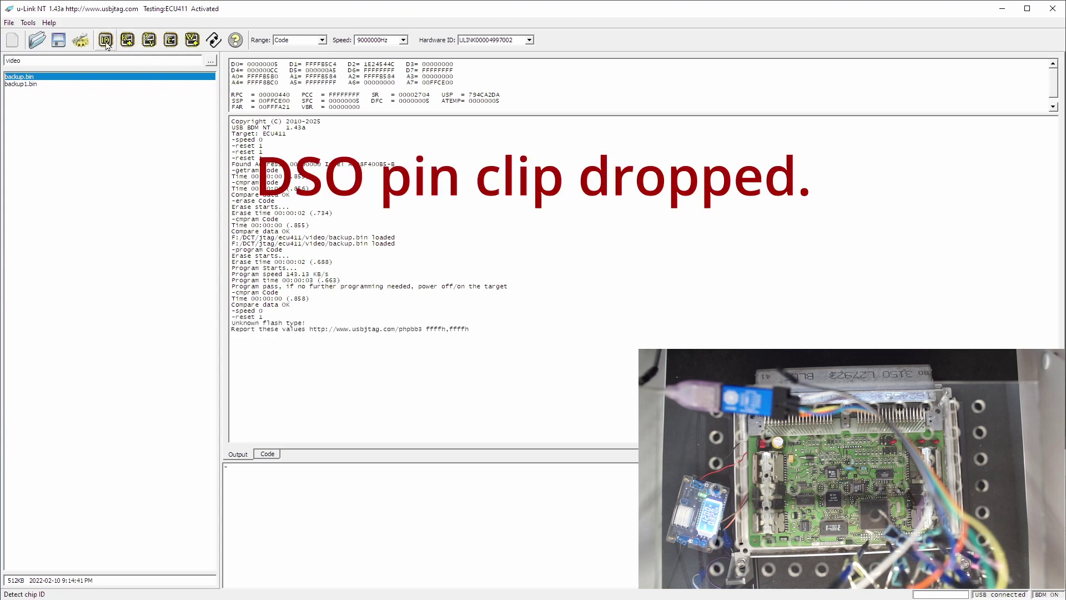
pyautogui.click(107, 41)
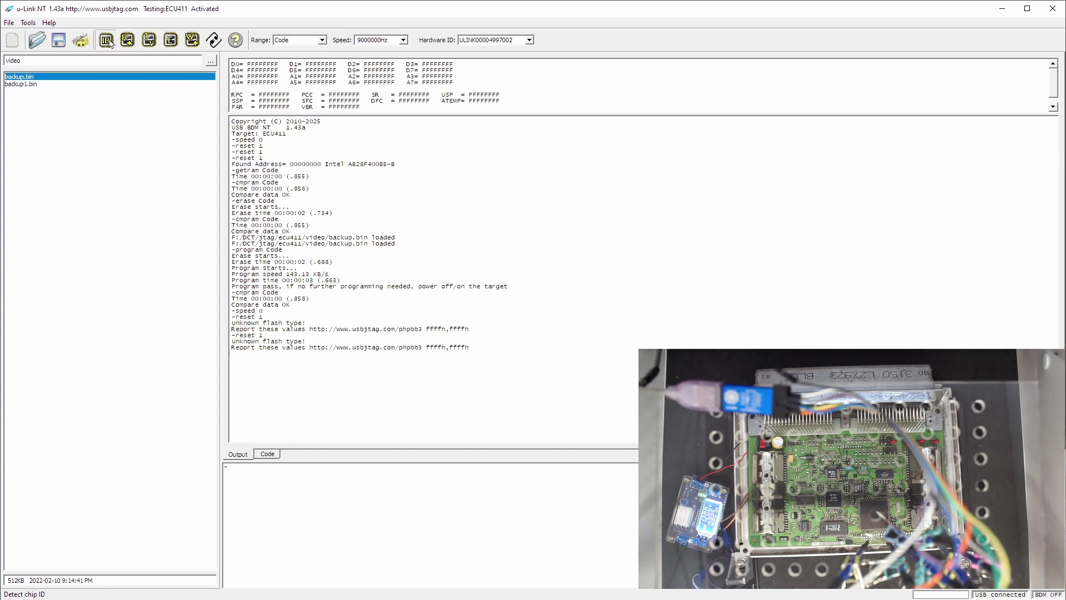
# Step: Re-detect the Intel AB28F400B5-B flash, pass the compare, and show the speed dropdown
pyautogui.click(108, 40)
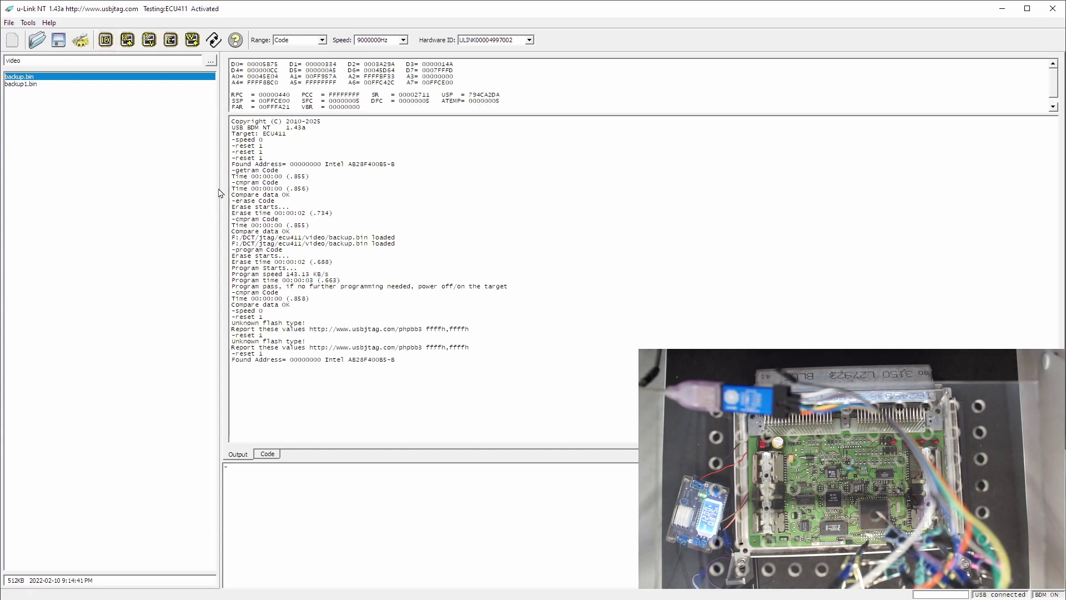
pyautogui.click(149, 40)
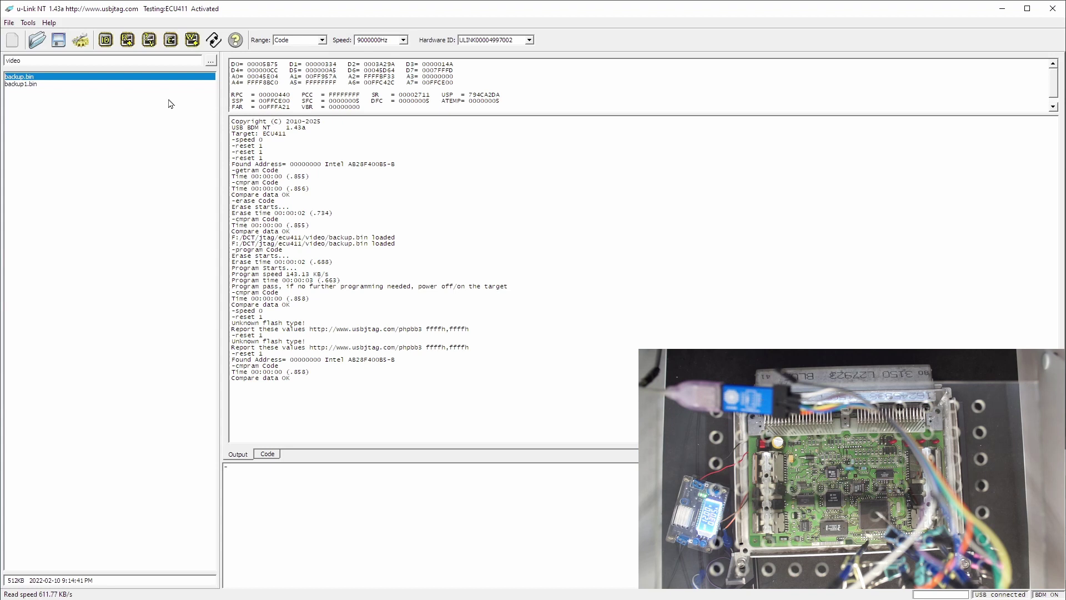
pyautogui.click(393, 41)
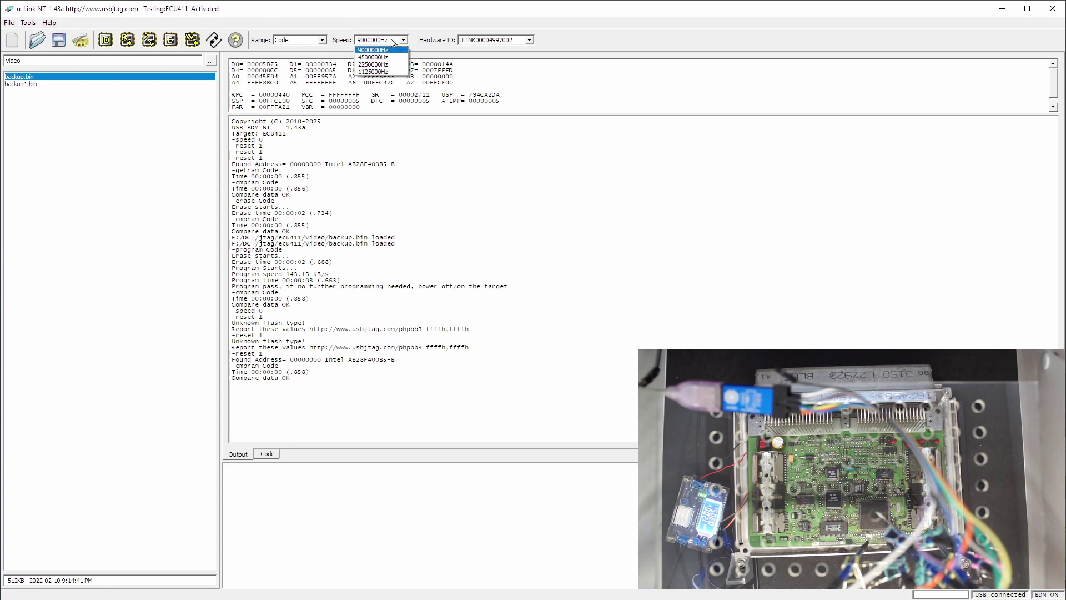